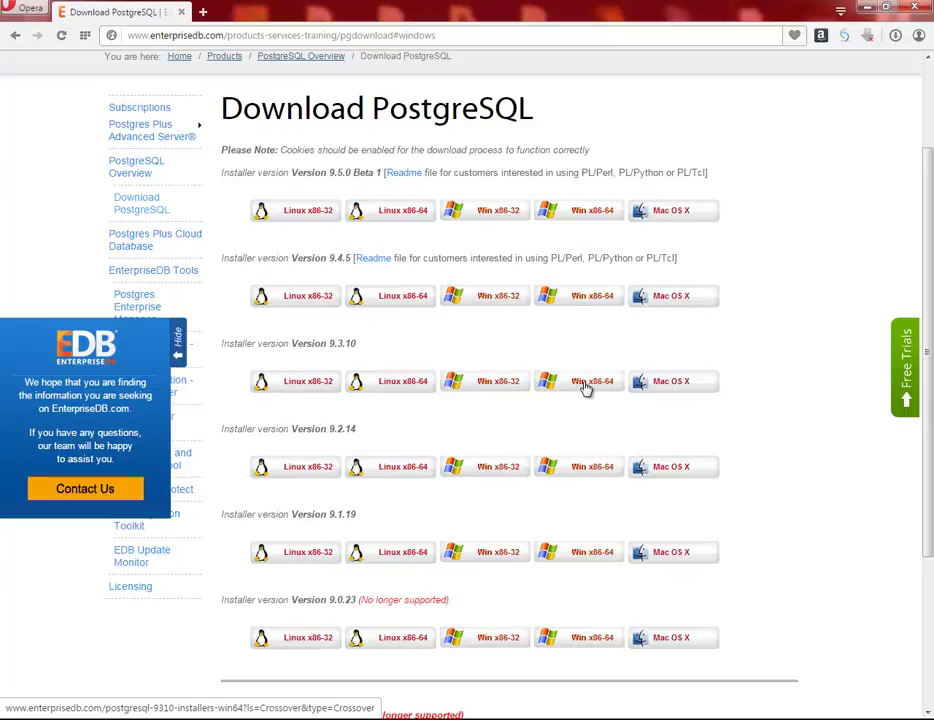
- Start downloading the 9.3.10 Win x86-32 installer, leave it paused at 1%, and switch to Explorer
{"action": "left_click", "coordinate": [493, 388]}
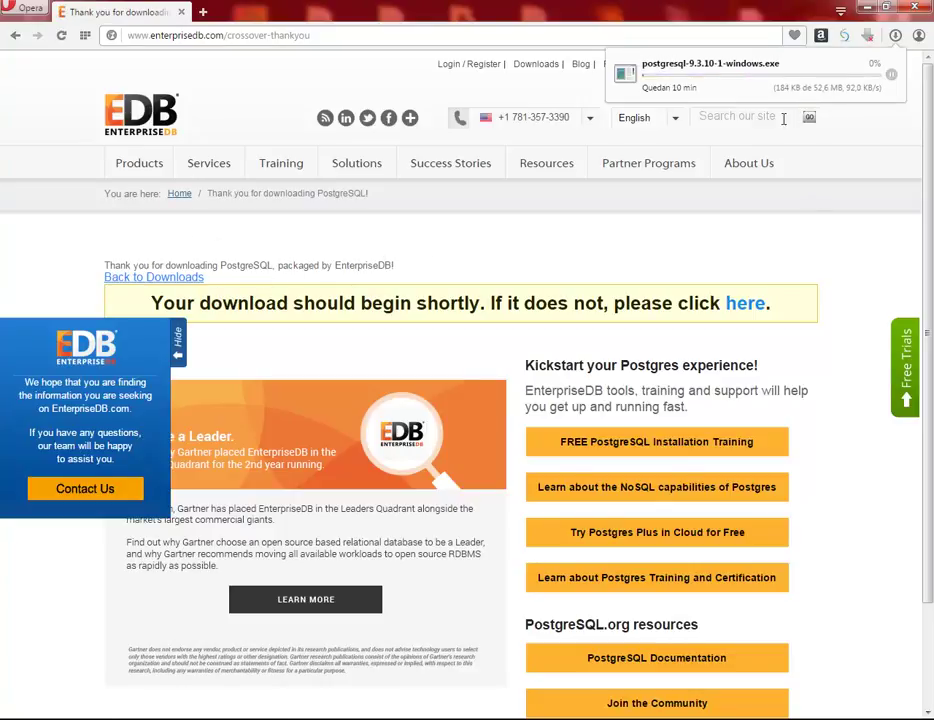
{"action": "left_click", "coordinate": [891, 75]}
{"action": "left_click", "coordinate": [891, 77]}
{"action": "left_click", "coordinate": [891, 77]}
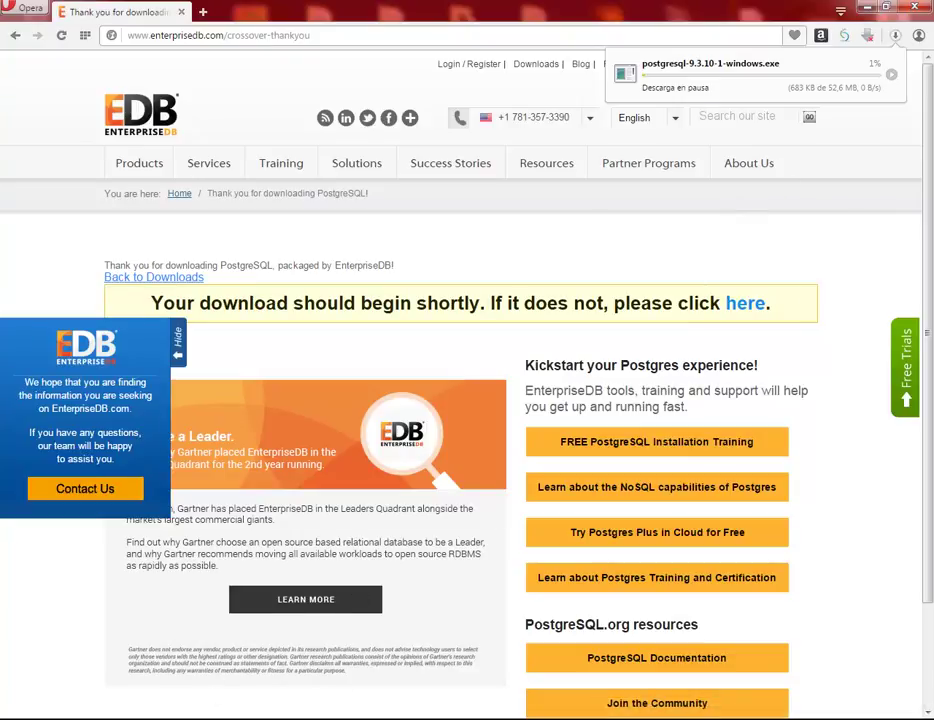
{"action": "key", "text": "alt+Tab"}
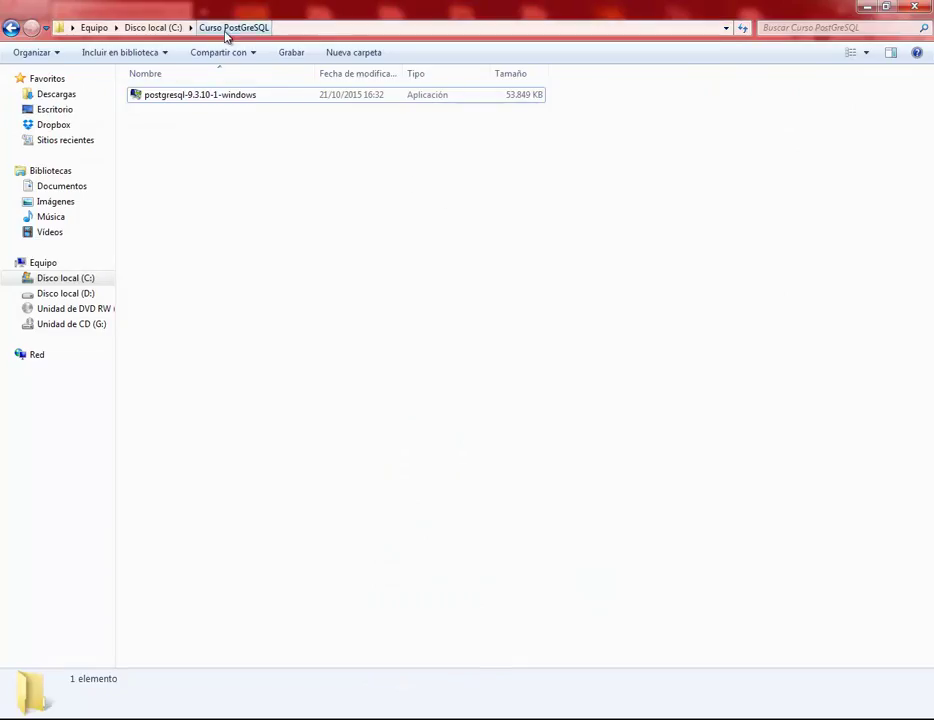
- Run postgresql-9.3.10-1-windows from the Curso PostGreSQL folder to open the setup wizard
{"action": "double_click", "coordinate": [201, 100]}
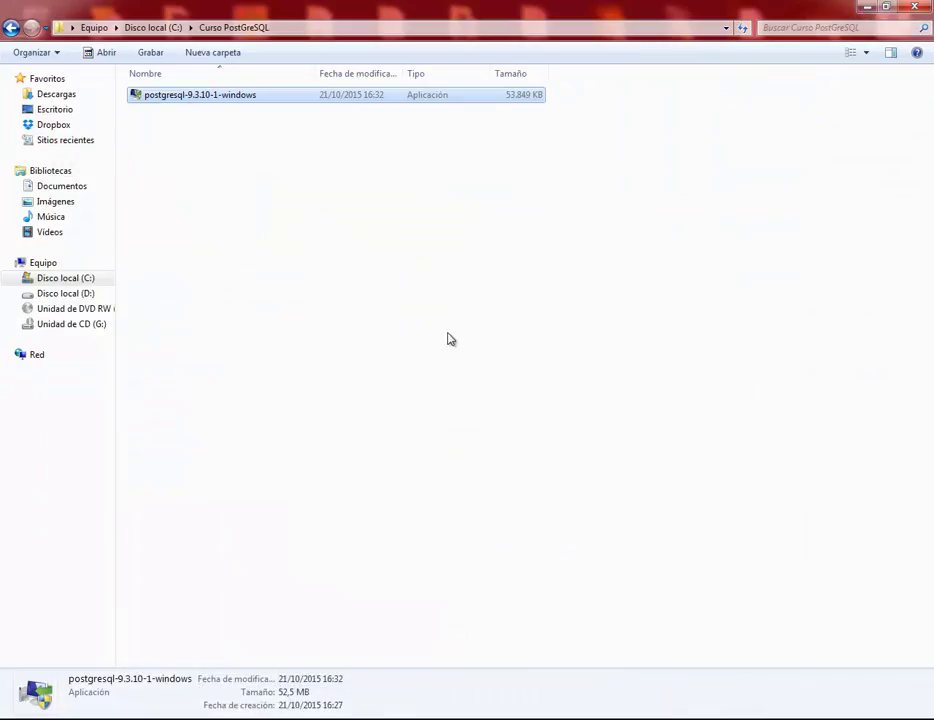
{"action": "double_click", "coordinate": [186, 100]}
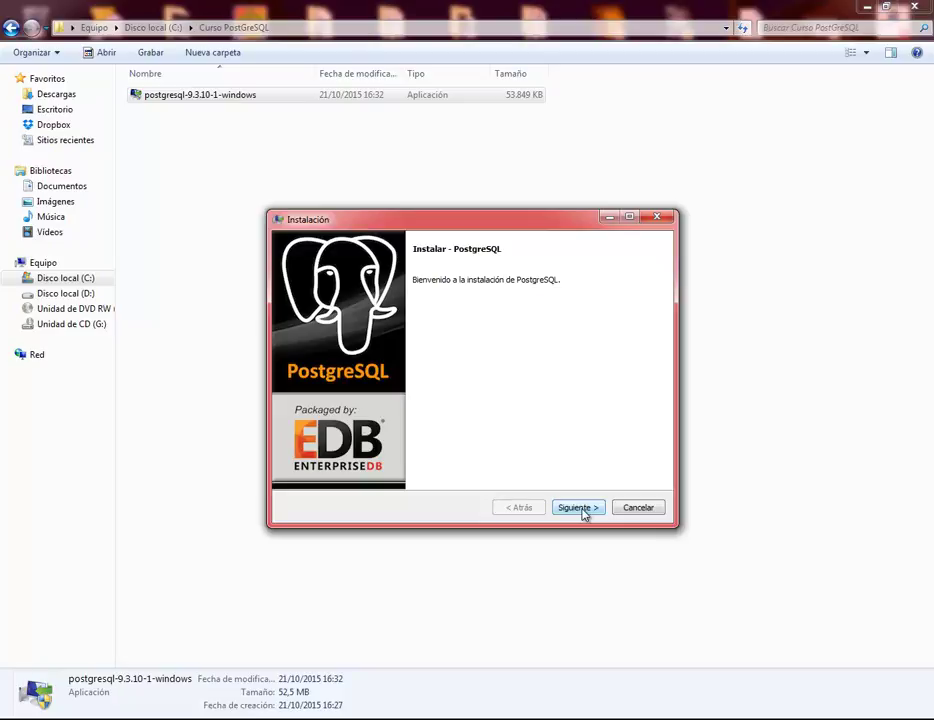
- Pass the welcome page, keep the default install and data (…\PostgreSQL\9.3\data) directories, and focus the password field
{"action": "left_click", "coordinate": [580, 508]}
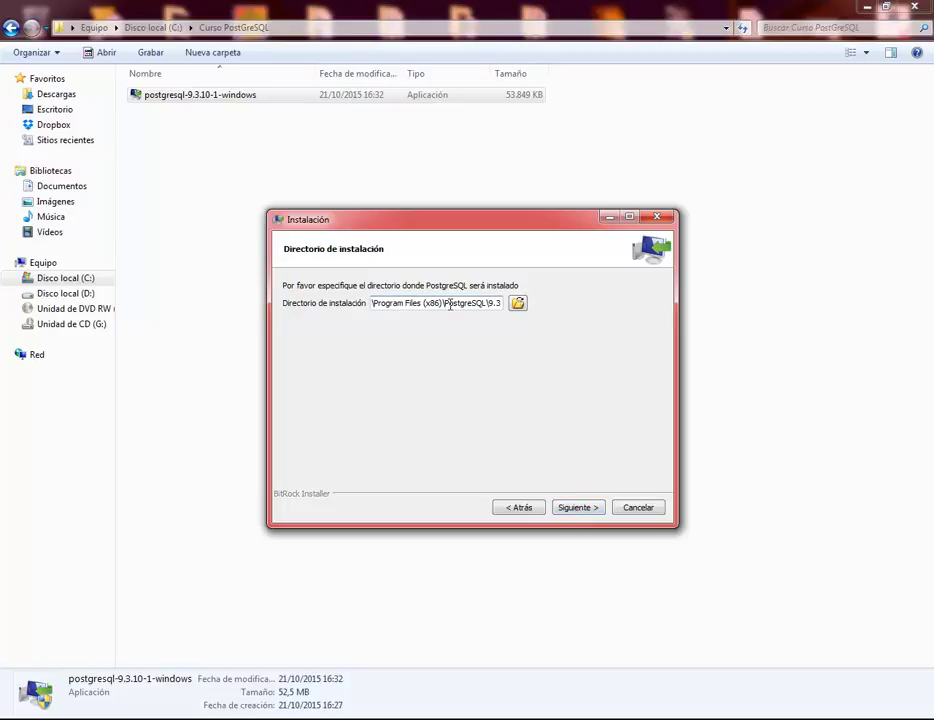
{"action": "left_click", "coordinate": [589, 514]}
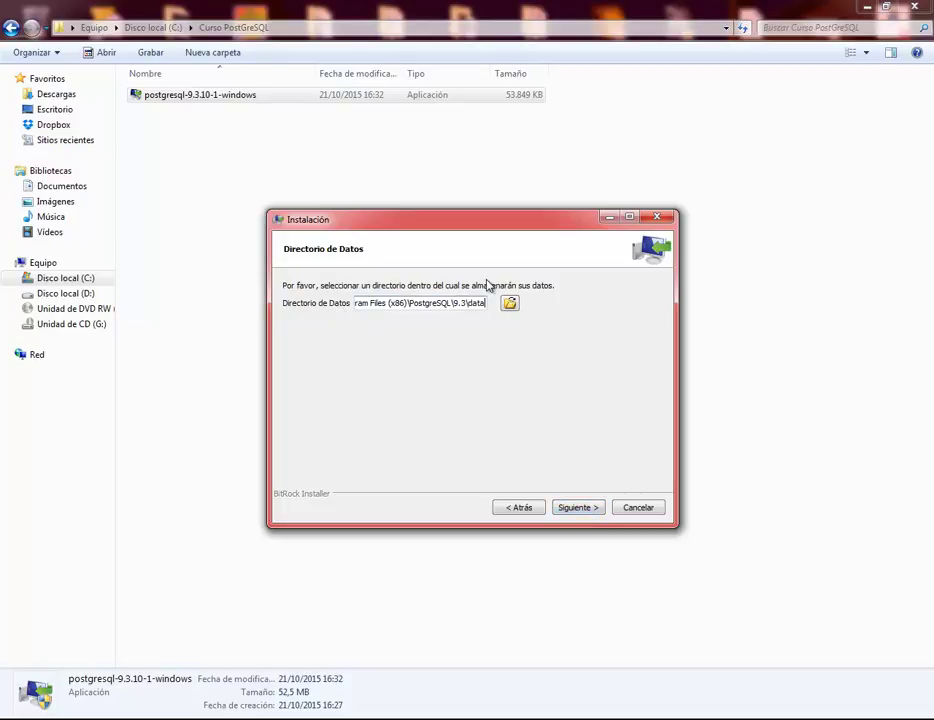
{"action": "left_click", "coordinate": [587, 507]}
{"action": "left_click", "coordinate": [394, 300]}
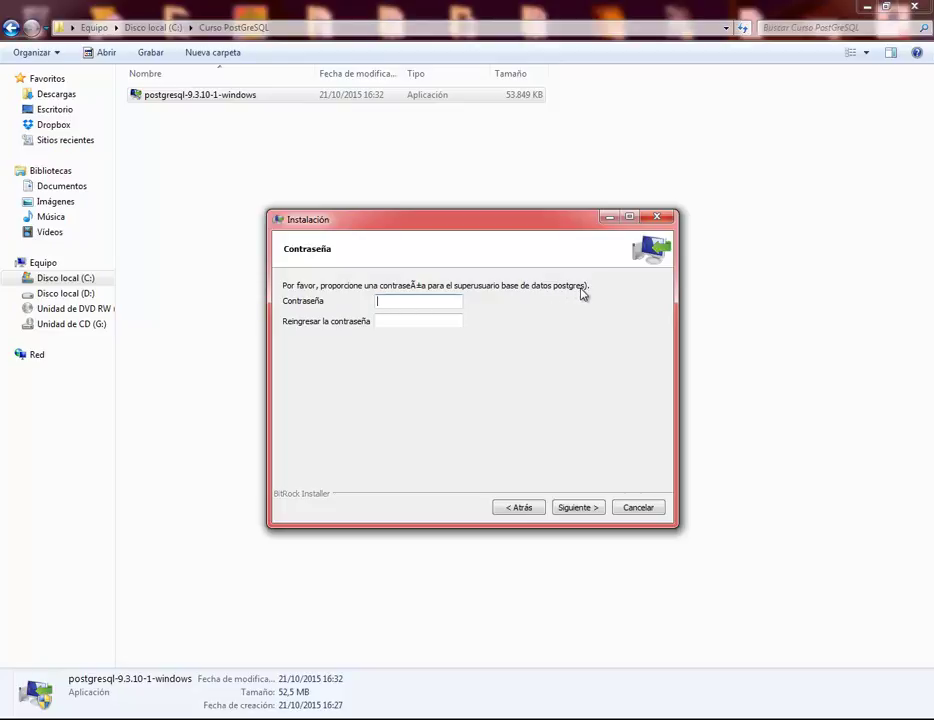
- Enter and confirm the postgres superuser password, then continue to the port page
{"action": "left_click", "coordinate": [378, 300]}
{"action": "left_click", "coordinate": [381, 325]}
{"action": "left_click", "coordinate": [390, 304]}
{"action": "key", "text": "Tab"}
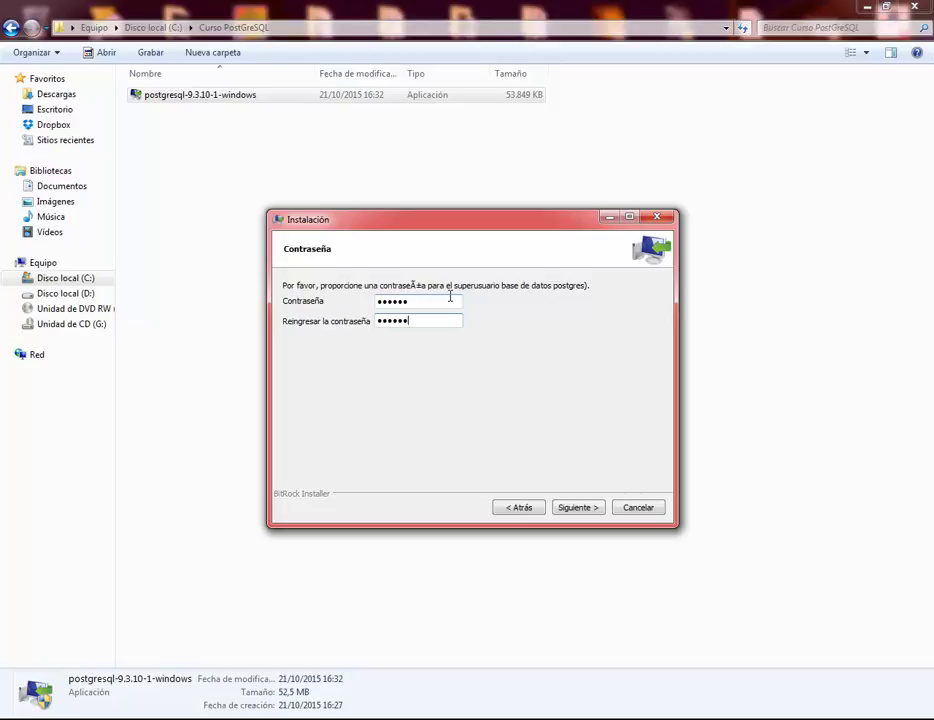
{"action": "left_click", "coordinate": [577, 511]}
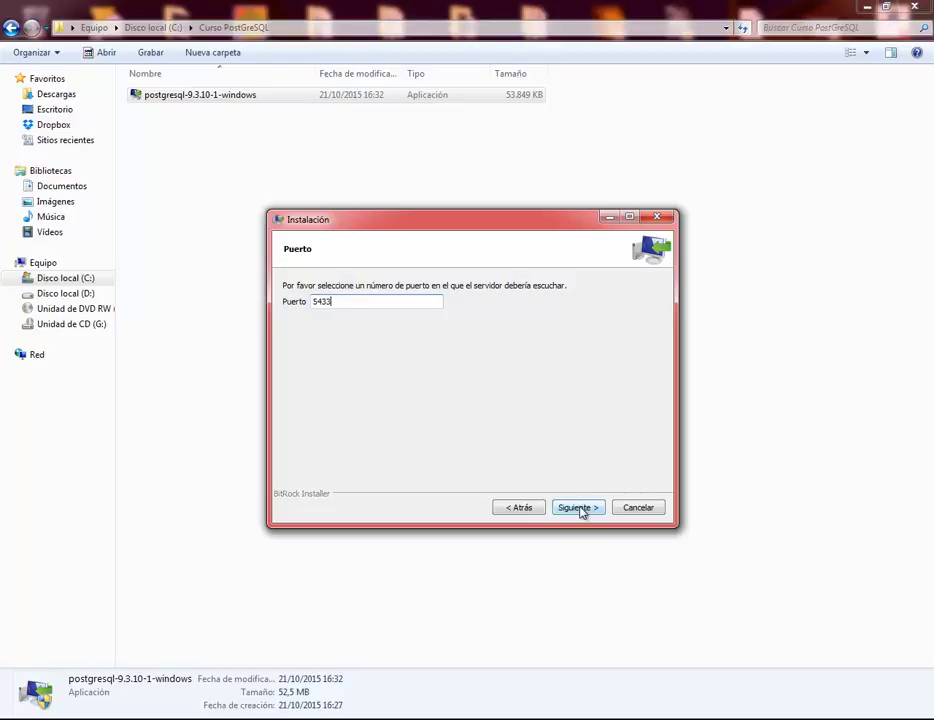
- Keep port 5433 and choose Spanish, Spain as the cluster locale in Configuración Regional
{"action": "left_click", "coordinate": [578, 508]}
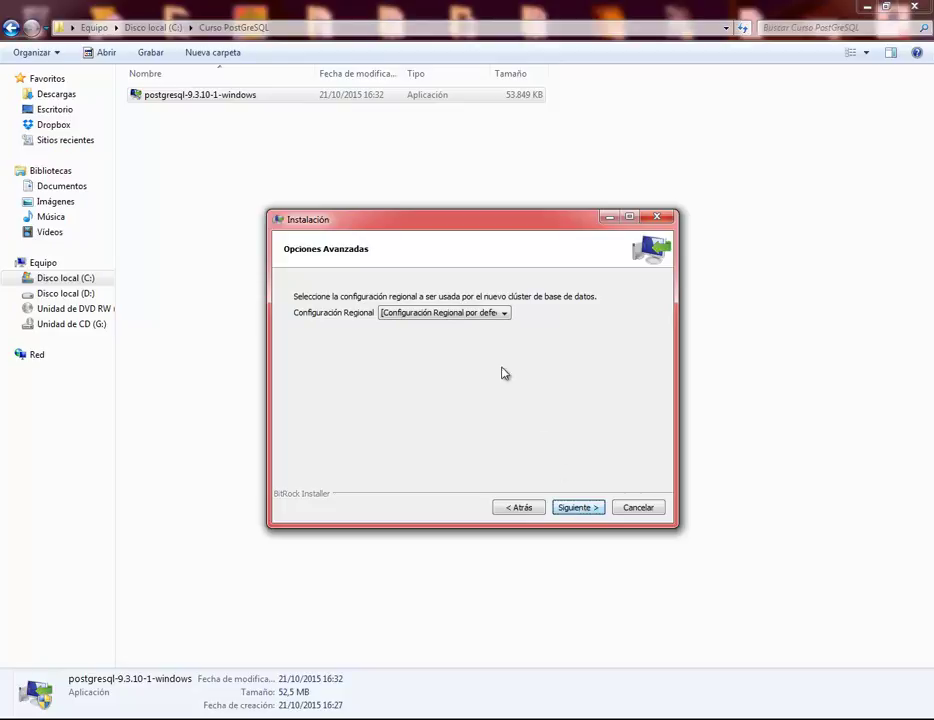
{"action": "left_click", "coordinate": [484, 313]}
{"action": "left_click_drag", "start_coordinate": [506, 344], "coordinate": [507, 397]}
{"action": "left_click", "coordinate": [507, 417]}
{"action": "left_click", "coordinate": [507, 417]}
{"action": "left_click", "coordinate": [507, 417]}
{"action": "left_click", "coordinate": [507, 417]}
{"action": "left_click", "coordinate": [507, 417]}
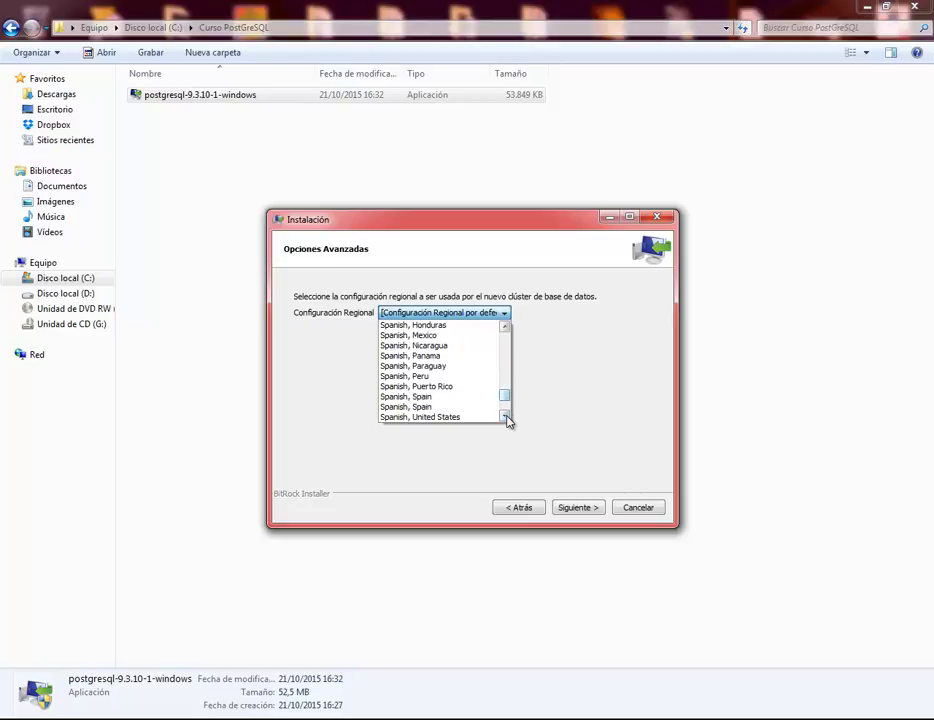
{"action": "left_click", "coordinate": [433, 399]}
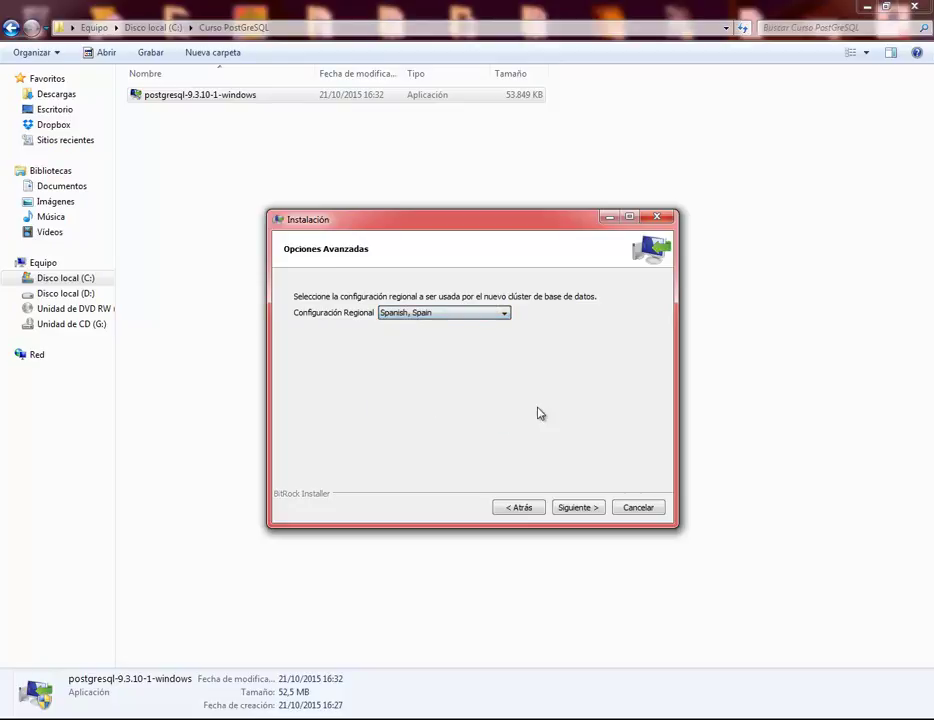
{"action": "left_click", "coordinate": [577, 508]}
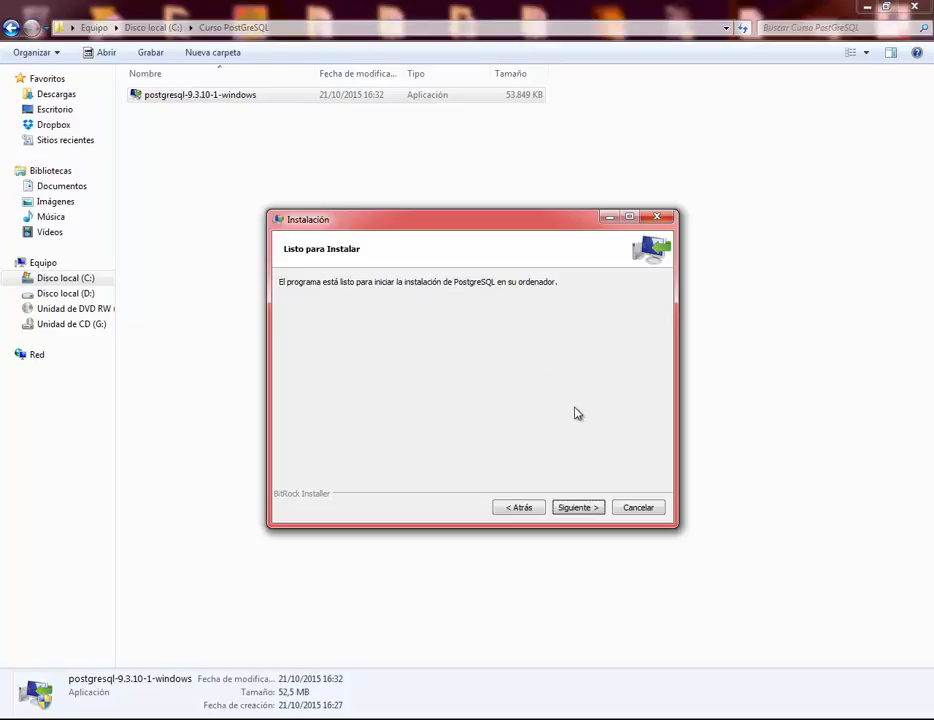
- Start the installation from Listo para Instalar and let it run to the completion page
{"action": "left_click", "coordinate": [580, 508]}
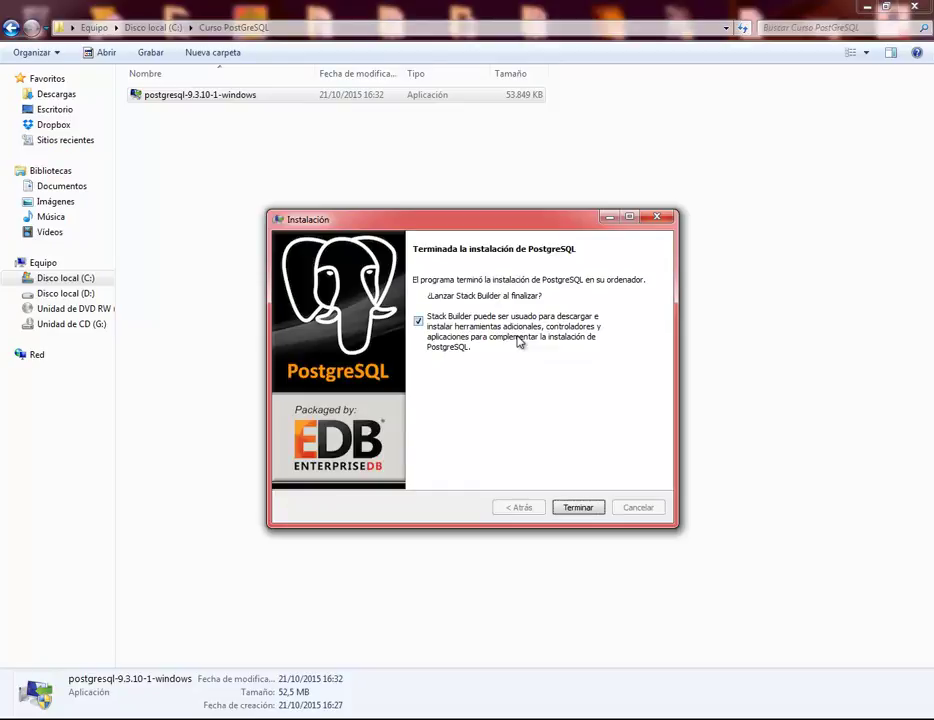
- Untick the Stack Builder launch option and finish the installer with Terminar
{"action": "left_click", "coordinate": [420, 323]}
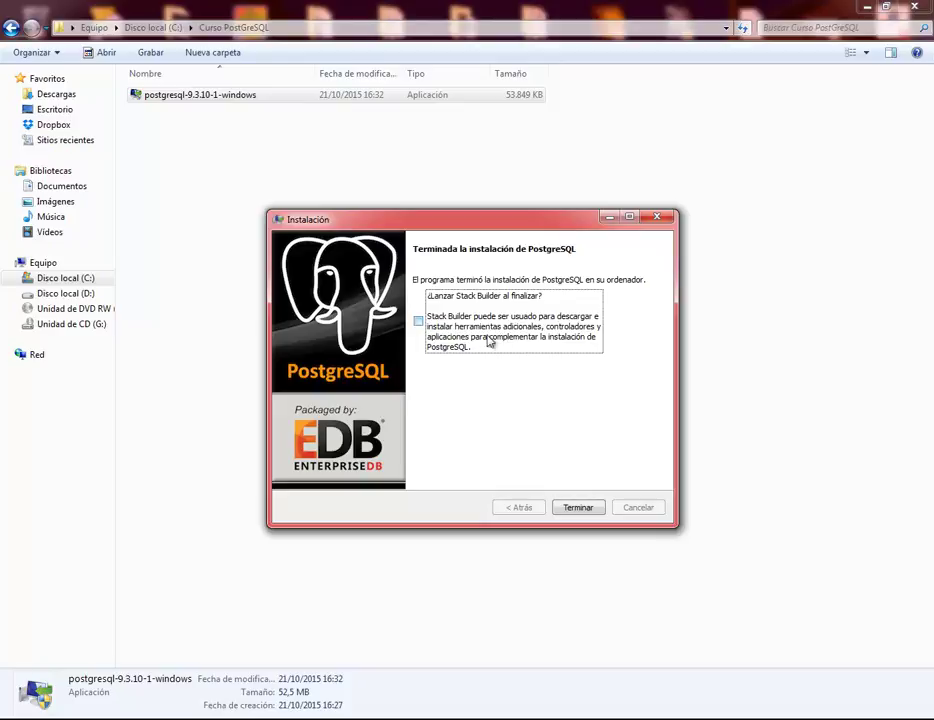
{"action": "left_click", "coordinate": [584, 510]}
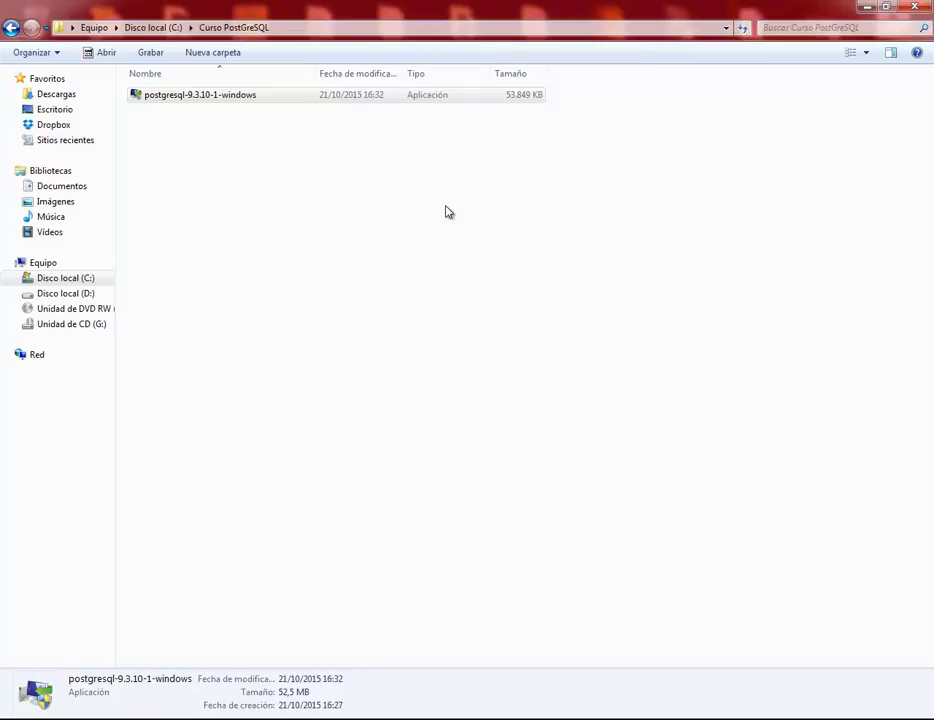
- Launch pgAdmin III from the Start menu's PostgreSQL 9.3 (x86) folder and return to Opera
{"action": "key", "text": "super"}
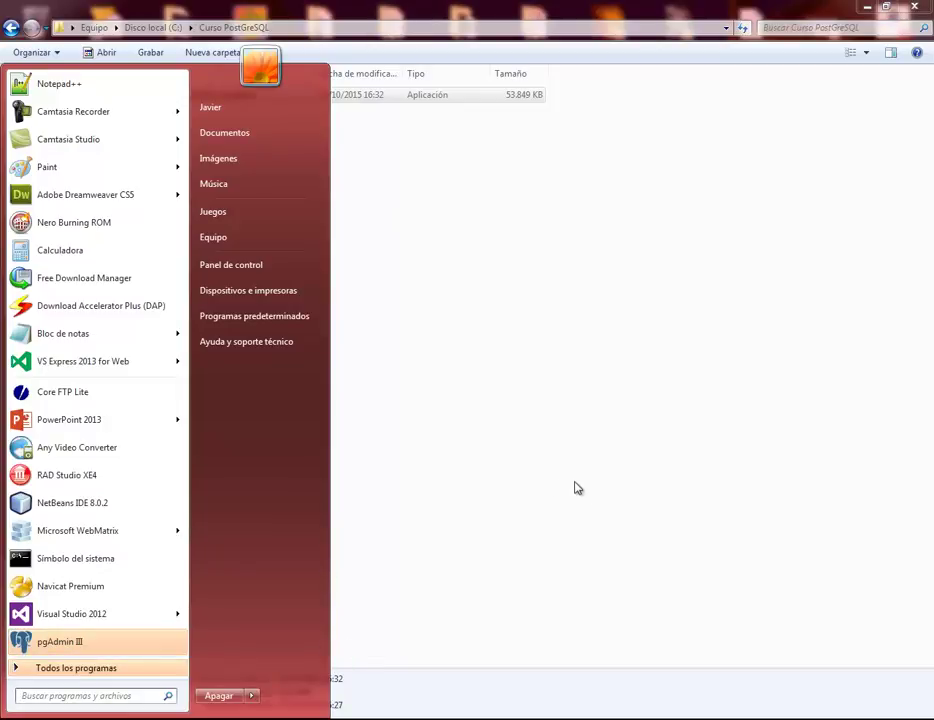
{"action": "left_click", "coordinate": [63, 668]}
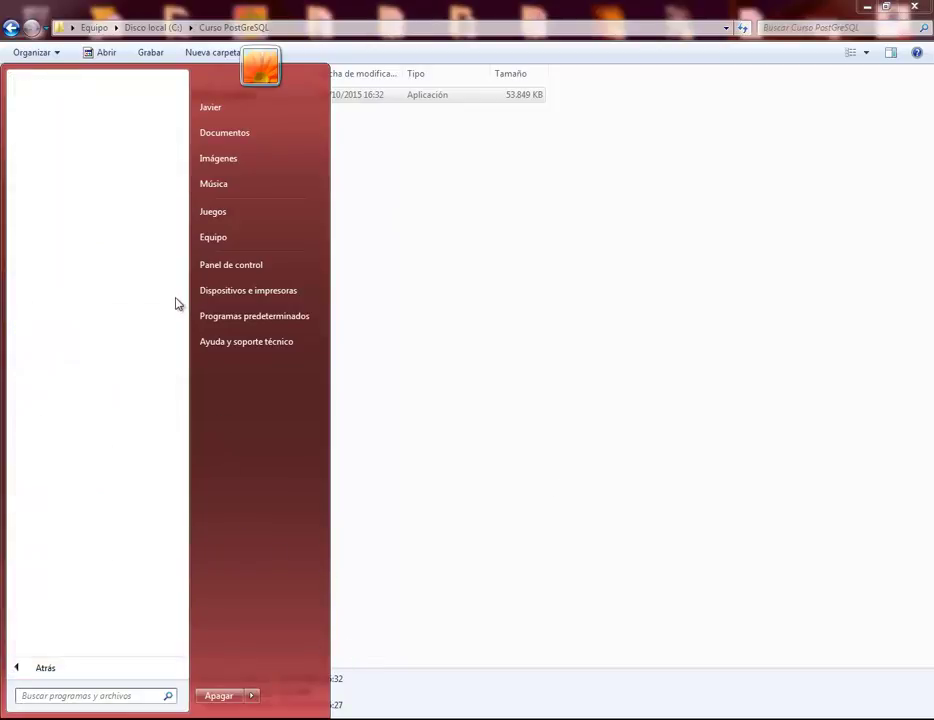
{"action": "left_click_drag", "start_coordinate": [175, 250], "coordinate": [184, 553]}
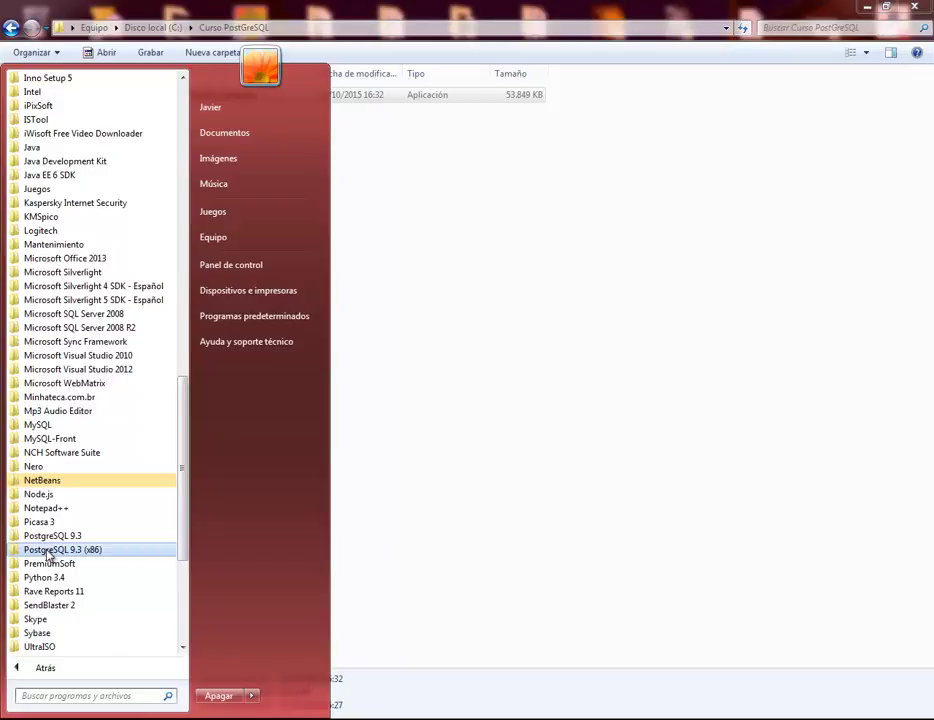
{"action": "left_click", "coordinate": [47, 550]}
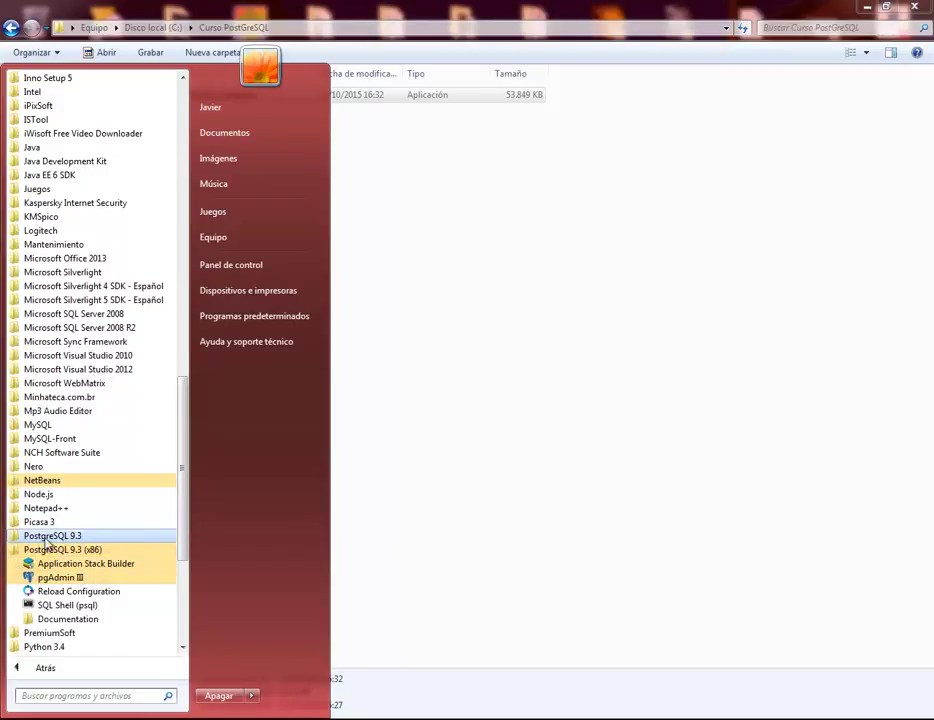
{"action": "left_click", "coordinate": [459, 461]}
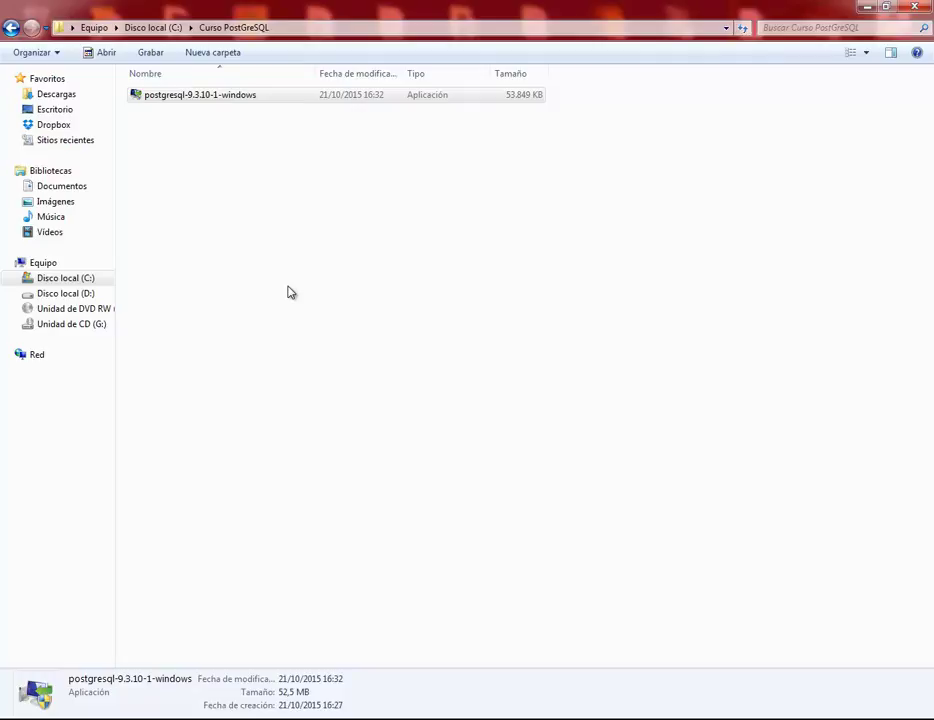
{"action": "left_click", "coordinate": [267, 712]}
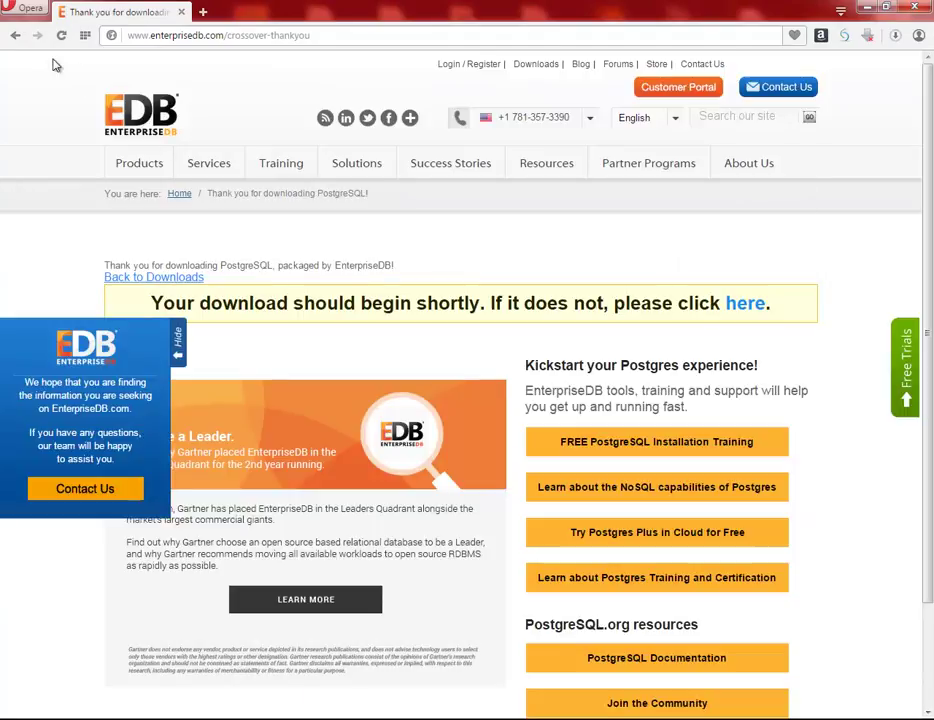
- Go back four pages, past the EnterpriseDB and downloads pages, to the postgresql.org home page
{"action": "left_click", "coordinate": [14, 36]}
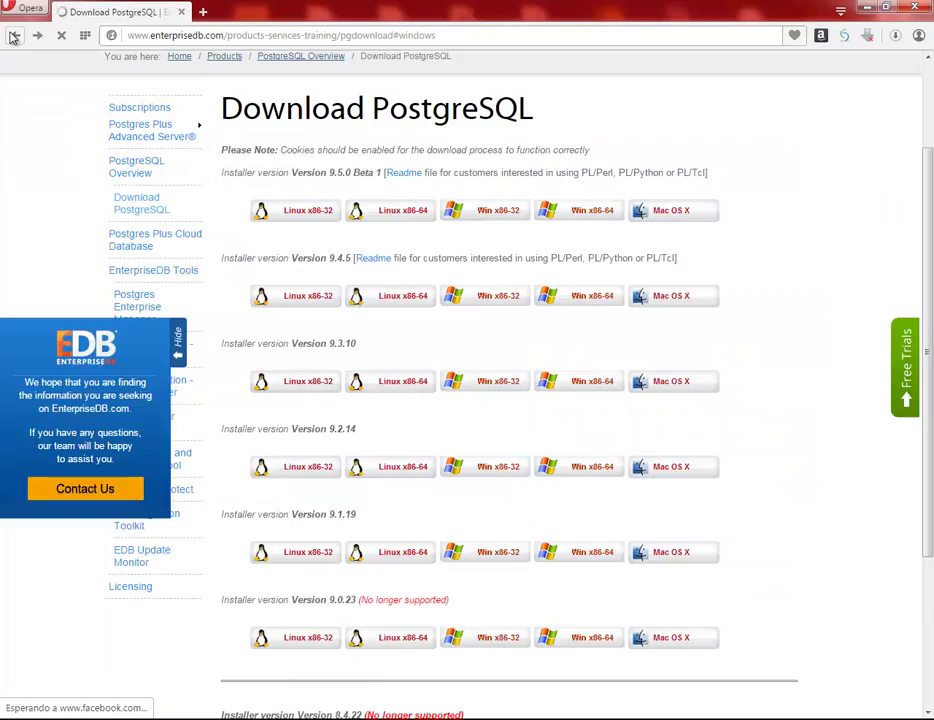
{"action": "left_click", "coordinate": [14, 36]}
{"action": "left_click", "coordinate": [14, 36]}
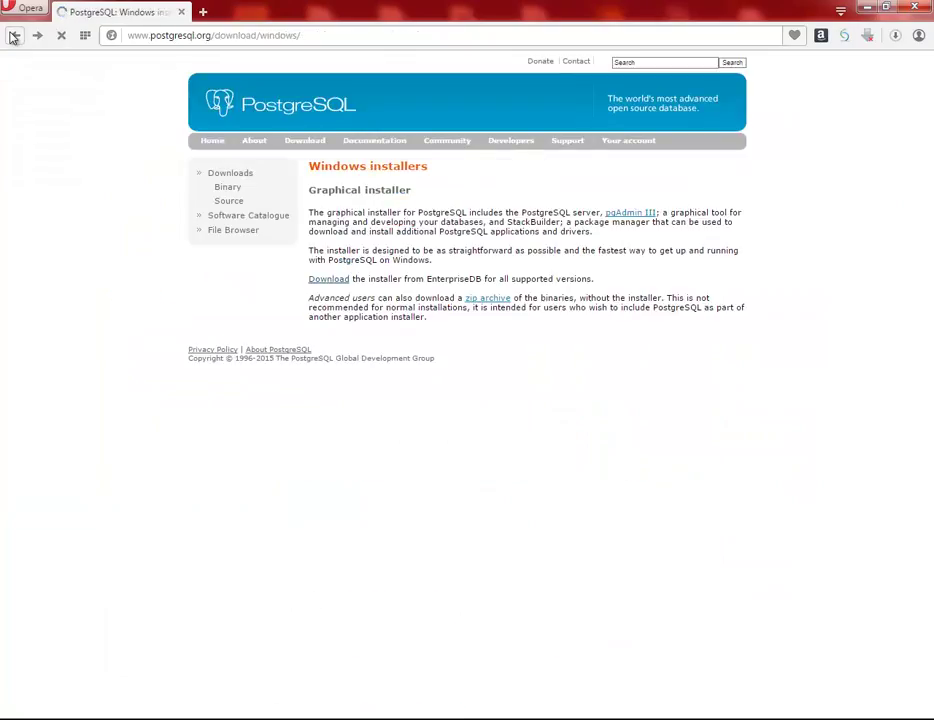
{"action": "left_click", "coordinate": [14, 36]}
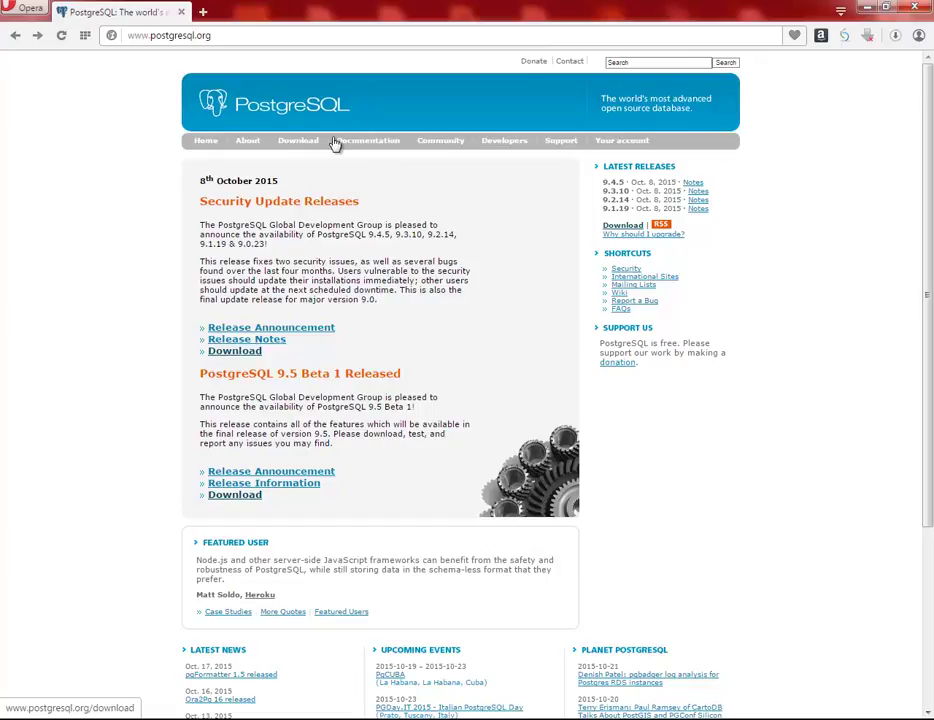
- Open Documentation, then the docs/books page, and scroll through the PostgreSQL book list
{"action": "left_click", "coordinate": [357, 143]}
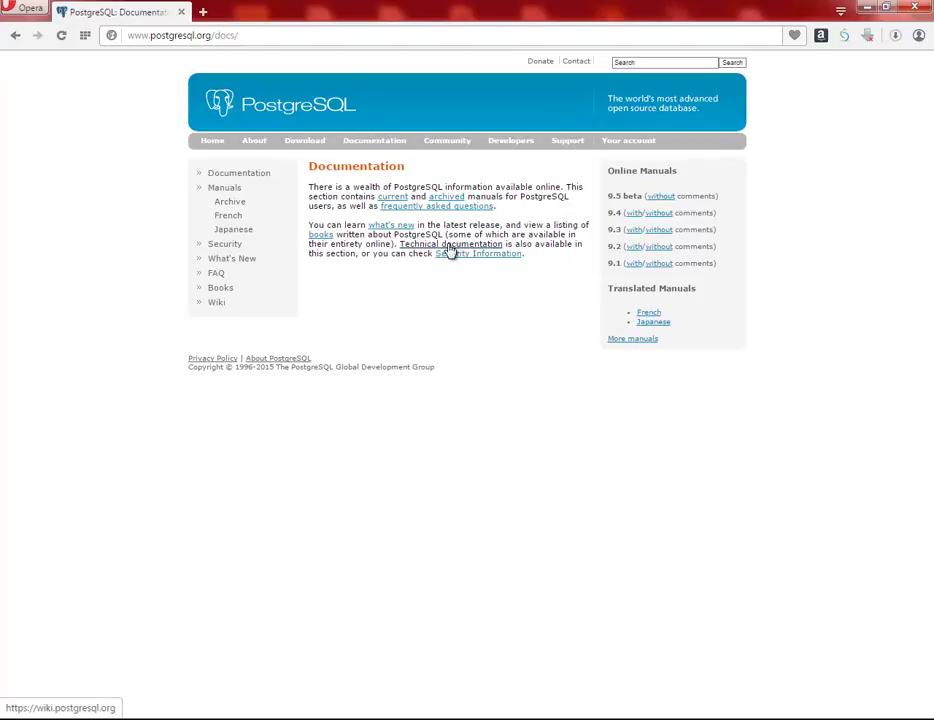
{"action": "left_click", "coordinate": [322, 236]}
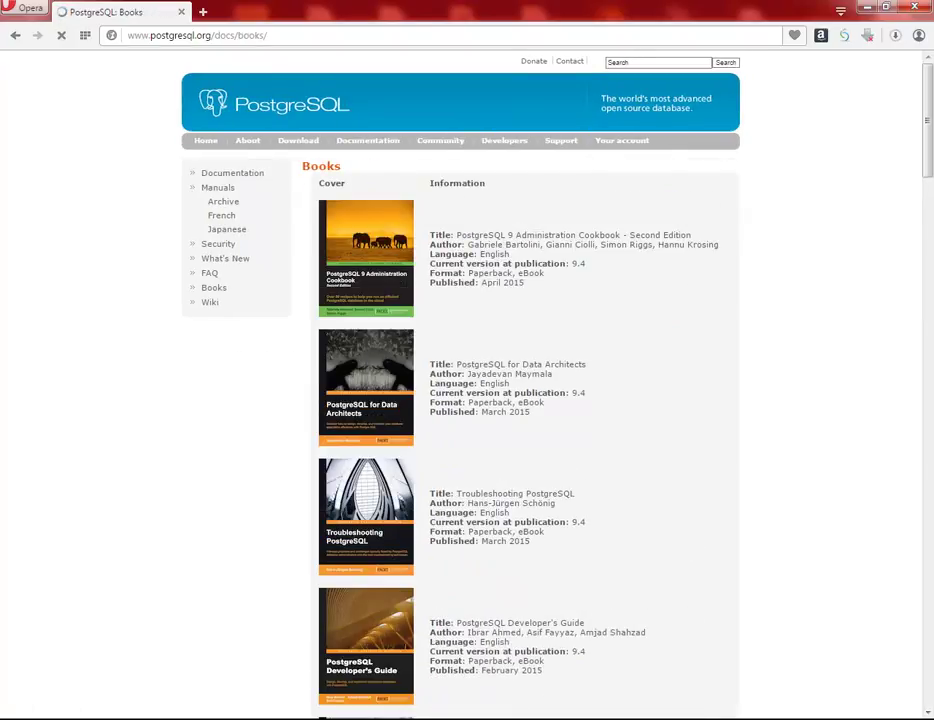
{"action": "left_click_drag", "start_coordinate": [928, 112], "coordinate": [930, 468]}
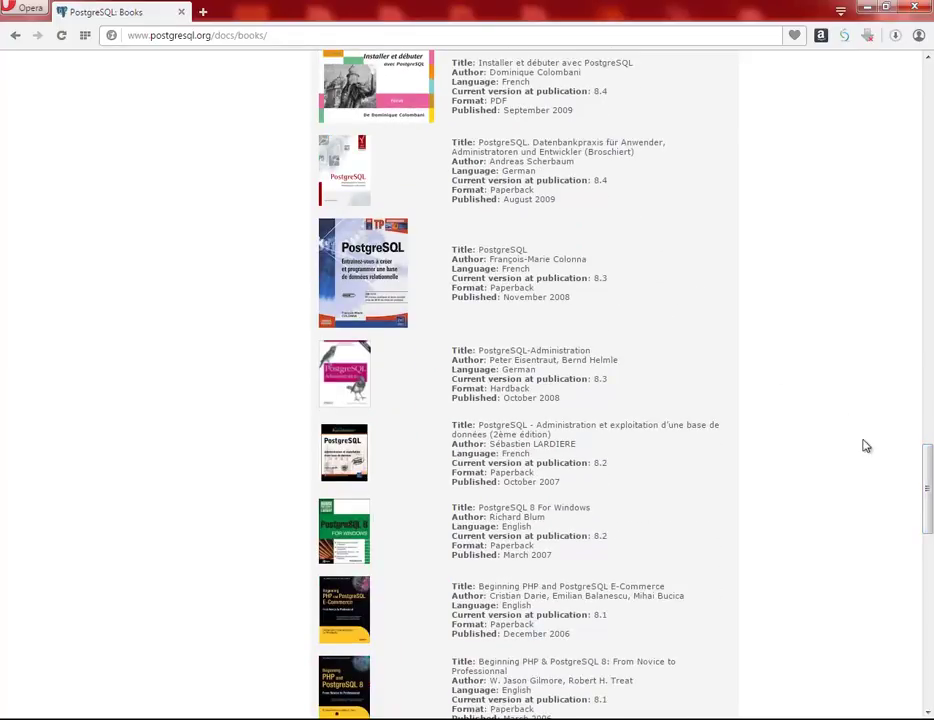
{"action": "left_click_drag", "start_coordinate": [929, 490], "coordinate": [929, 112]}
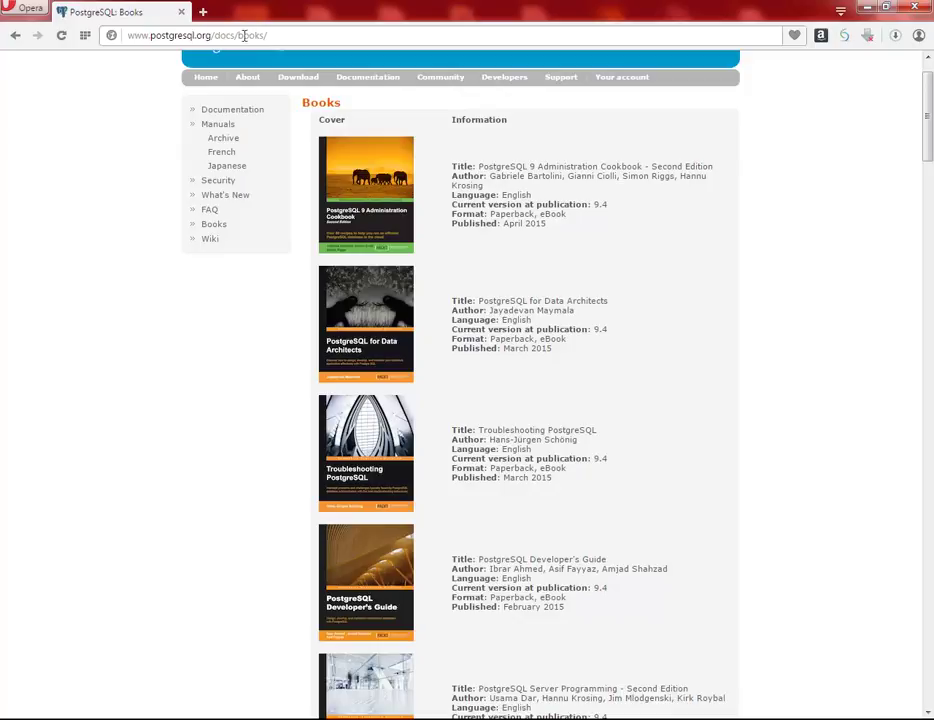
{"action": "left_click", "coordinate": [275, 35]}
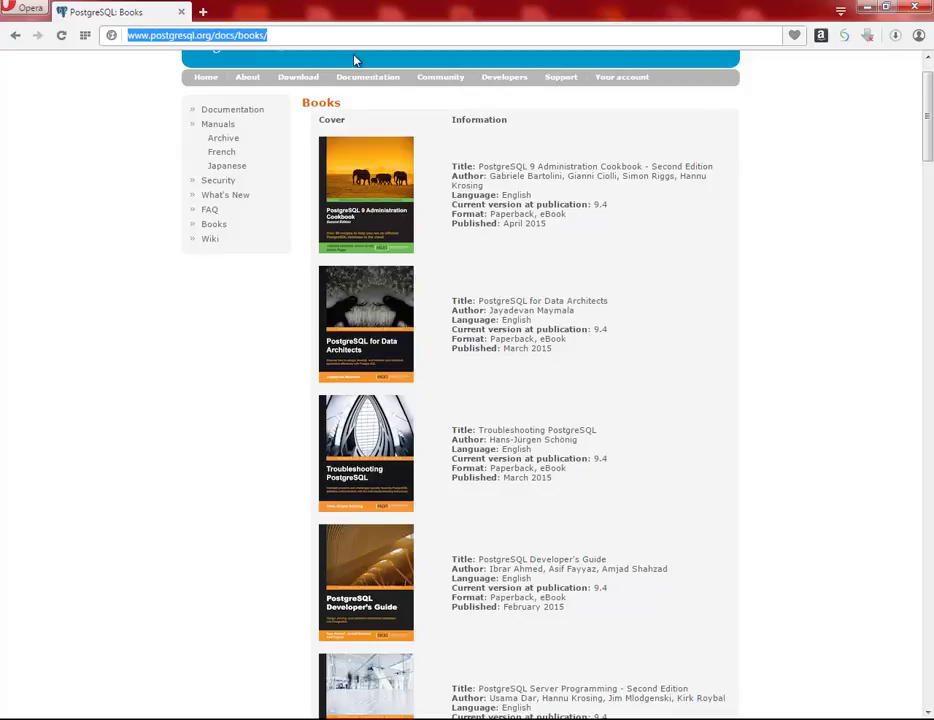
{"action": "key", "text": "Home"}
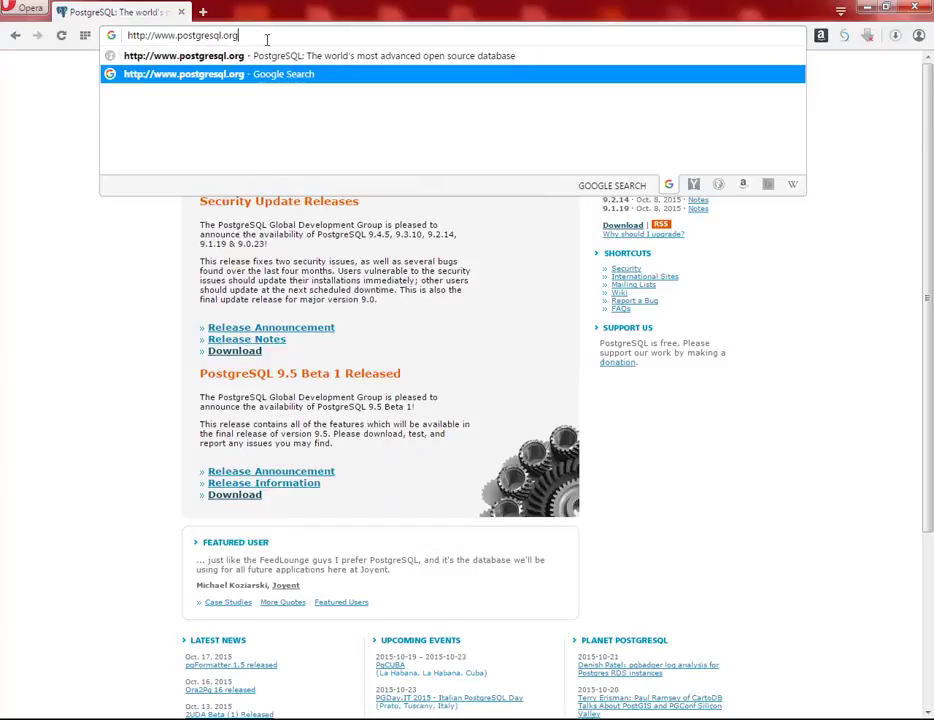
{"action": "type", "text": ".es"}
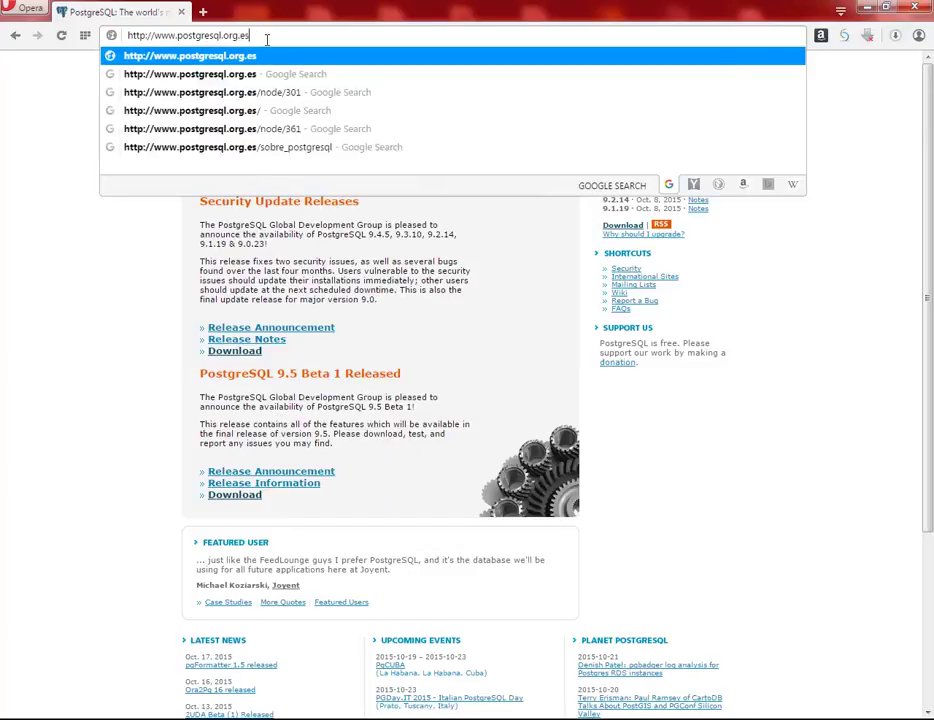
{"action": "key", "text": "Return"}
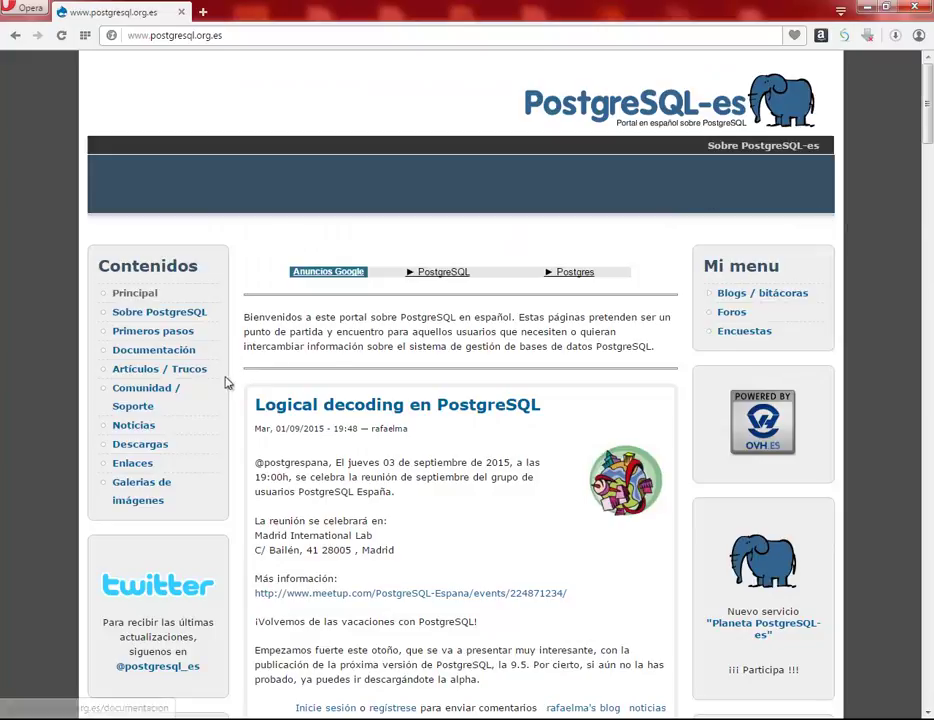
{"action": "left_click", "coordinate": [186, 353]}
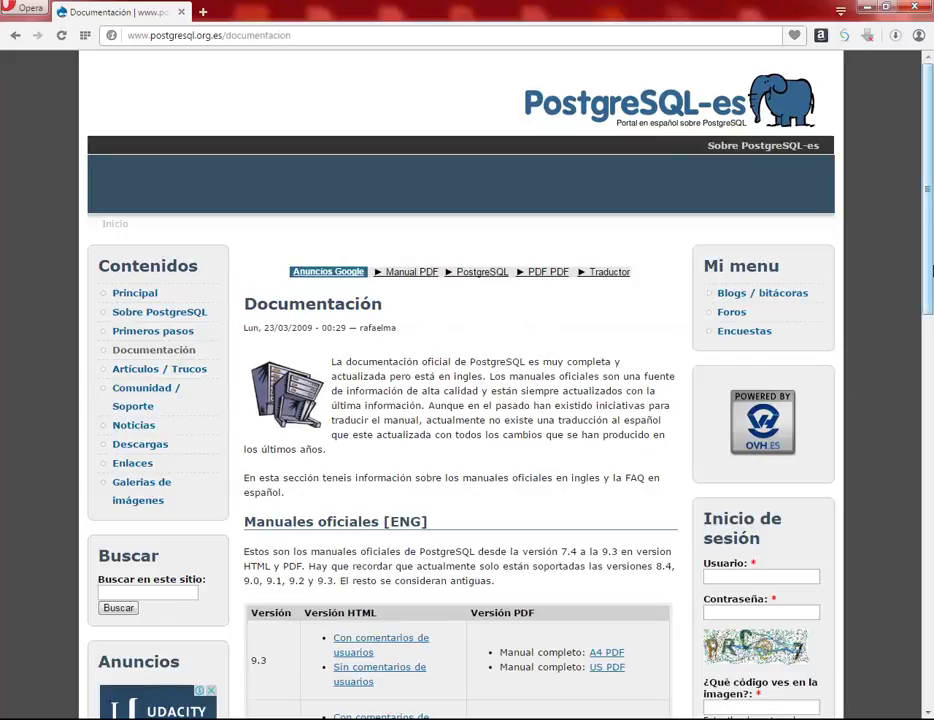
- Review the official manuals listed from 9.3 downward, then launch pgAdmin III from the Start menu
{"action": "scroll", "coordinate": [930, 430], "scroll_direction": "down", "scroll_amount": 4}
{"action": "scroll", "coordinate": [930, 430], "scroll_direction": "down", "scroll_amount": 1}
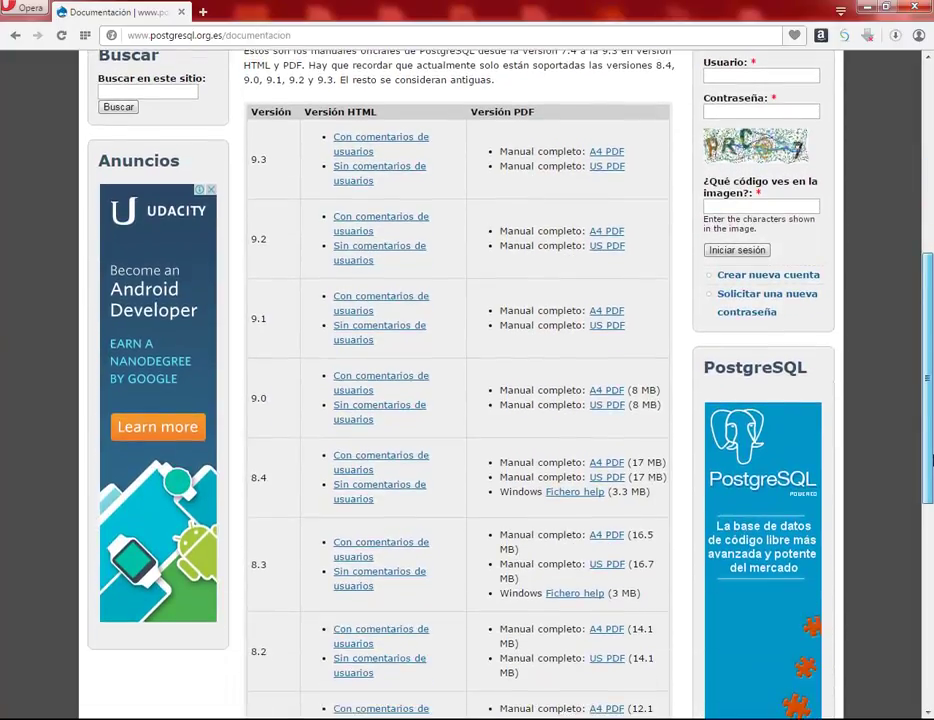
{"action": "scroll", "coordinate": [930, 460], "scroll_direction": "down", "scroll_amount": 1}
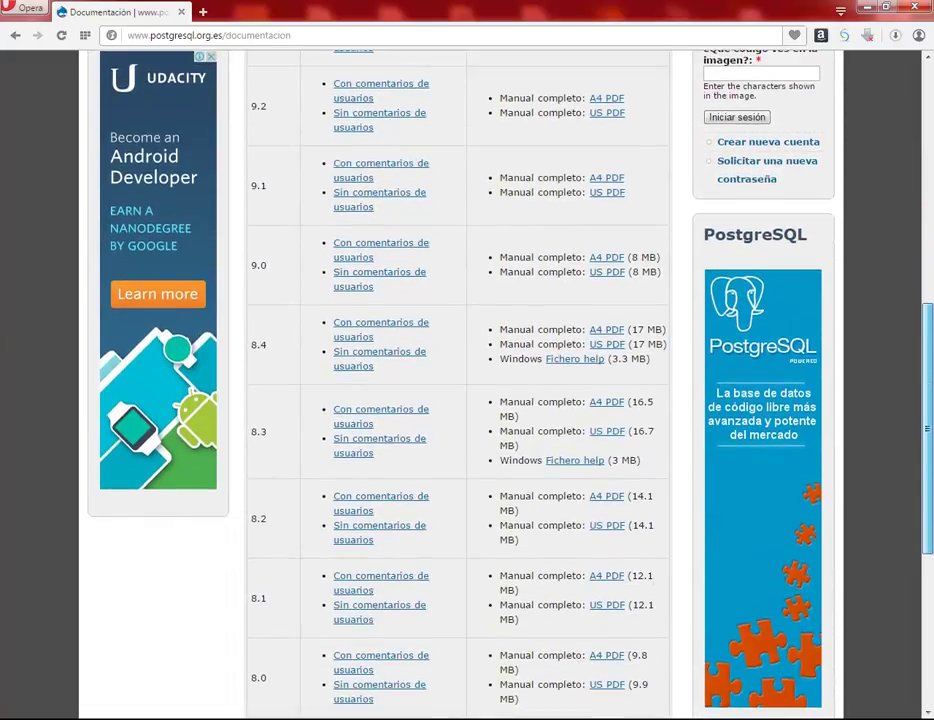
{"action": "scroll", "coordinate": [929, 430], "scroll_direction": "up", "scroll_amount": 4}
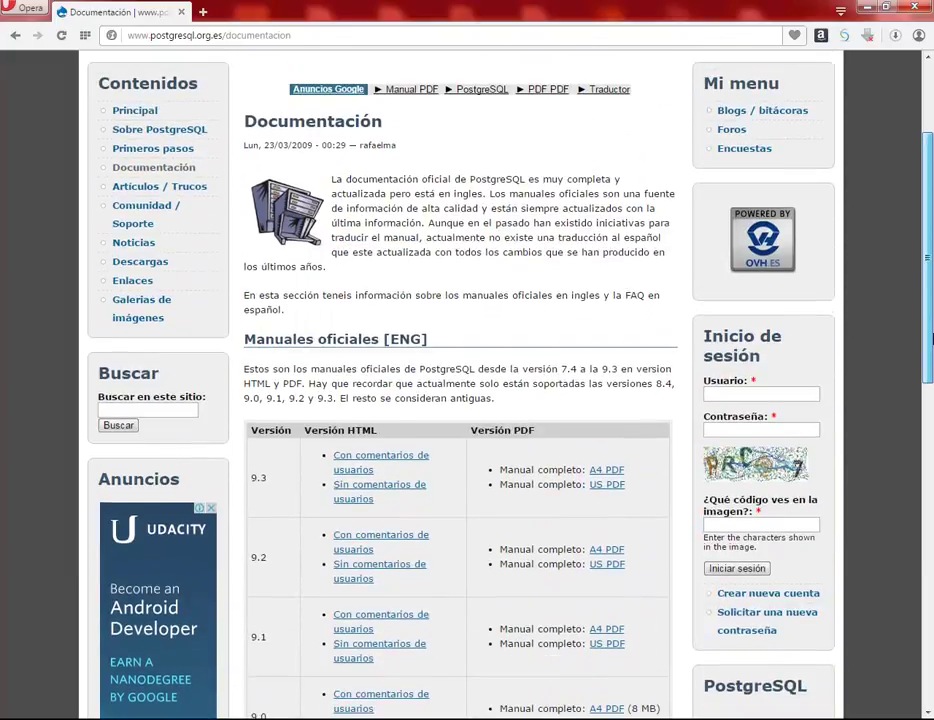
{"action": "scroll", "coordinate": [931, 320], "scroll_direction": "down", "scroll_amount": 1}
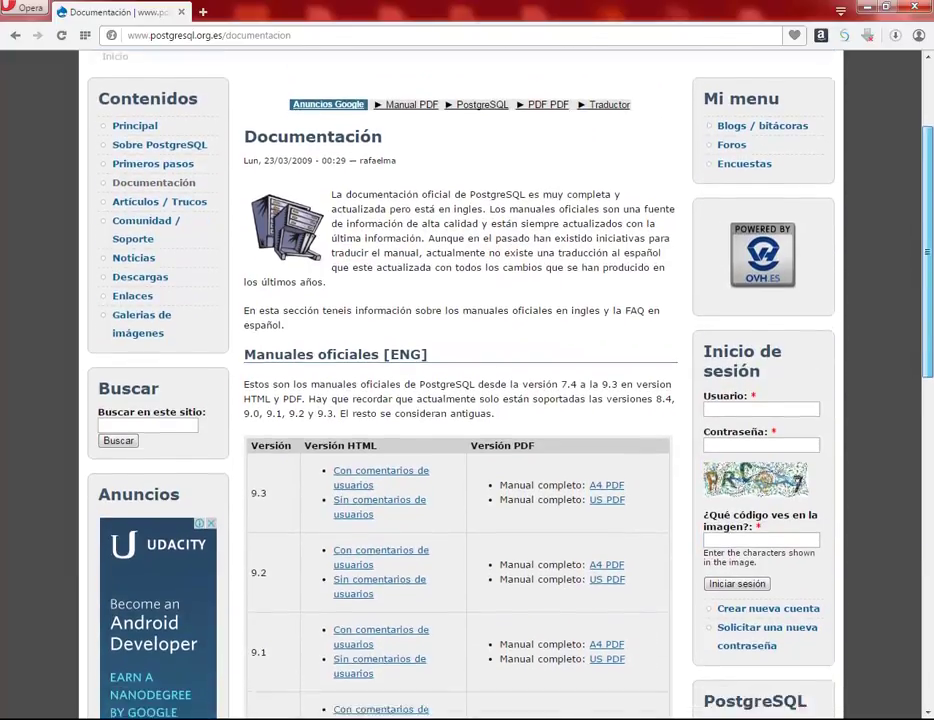
{"action": "scroll", "coordinate": [928, 330], "scroll_direction": "down", "scroll_amount": 1}
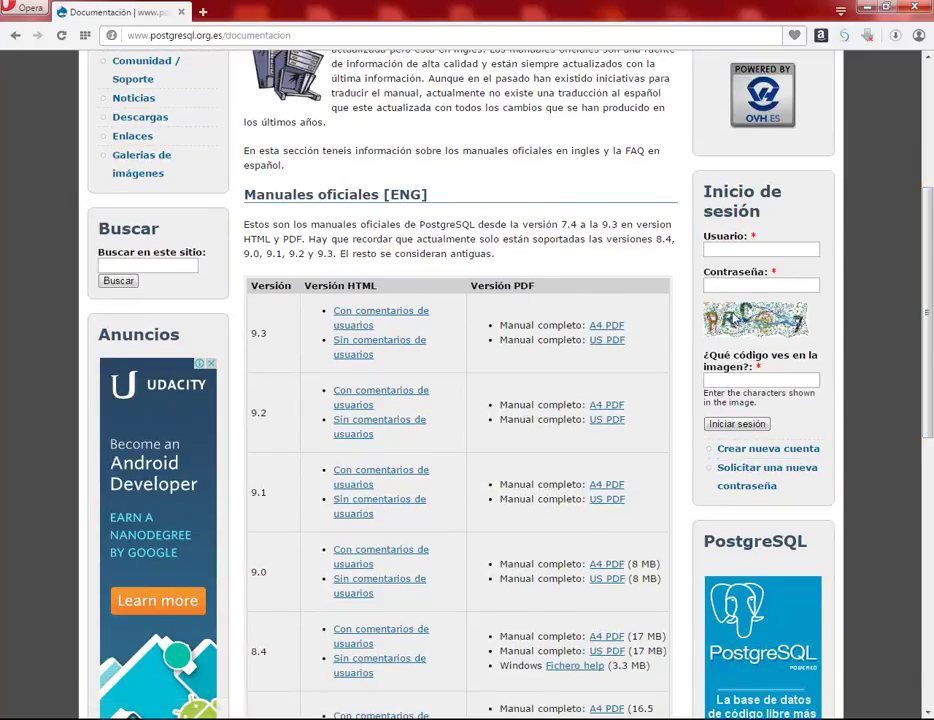
{"action": "scroll", "coordinate": [909, 216], "scroll_direction": "up", "scroll_amount": 7}
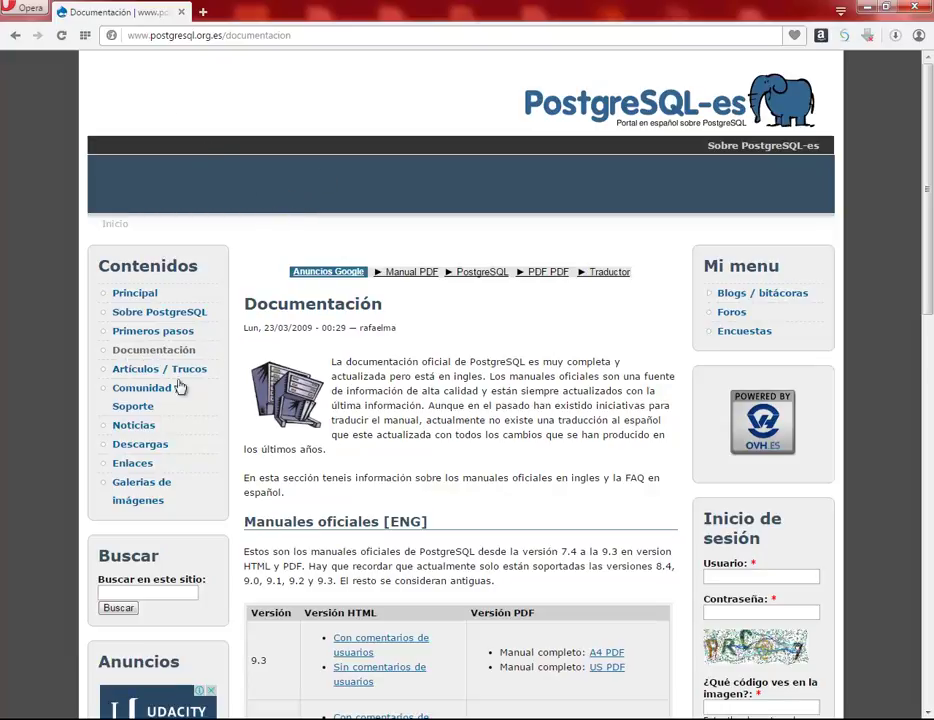
{"action": "key", "text": "super"}
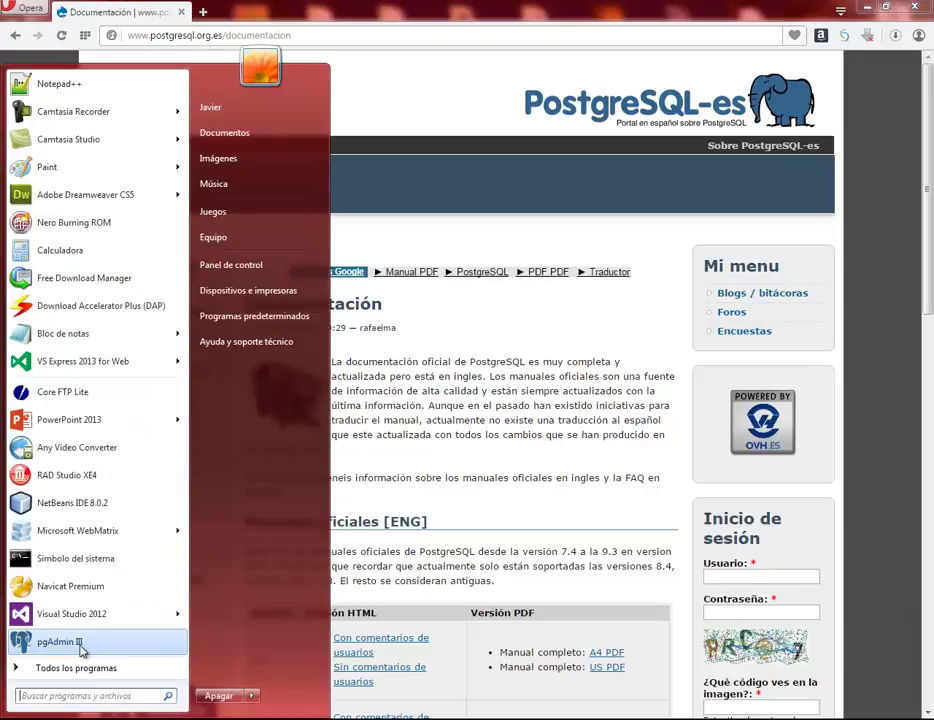
{"action": "left_click", "coordinate": [80, 646]}
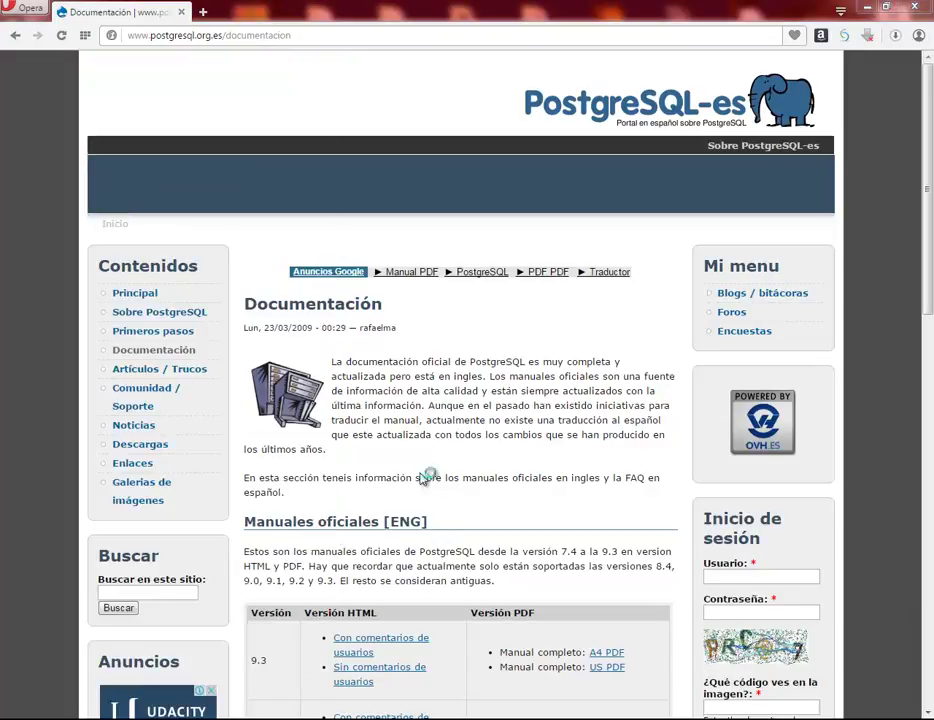